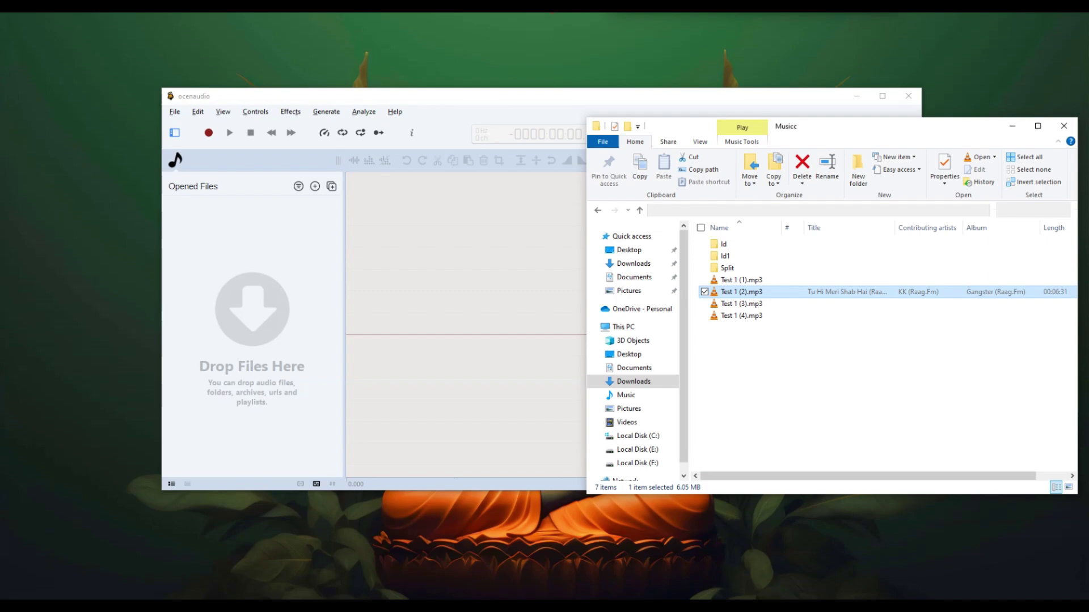
Step: Drag Test 1 (2).mp3 from the Musicc folder into ocenaudio to load its 6:31 waveform
drag(741, 293, 258, 259)
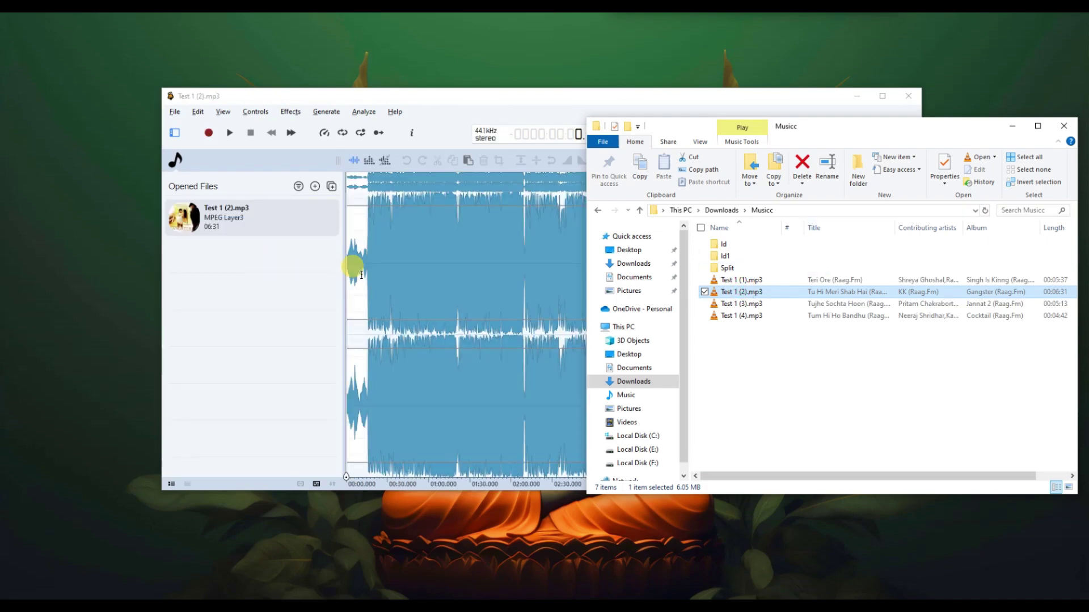
Step: Bring ocenaudio to the front and place the play position at the song's end, 6:30.906
click(464, 273)
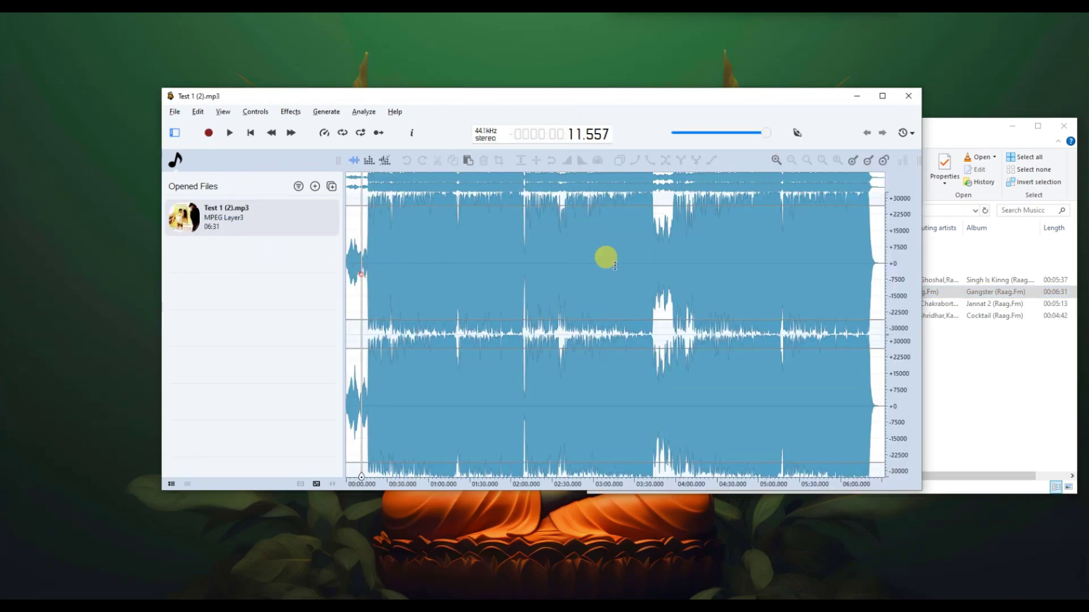
click(882, 269)
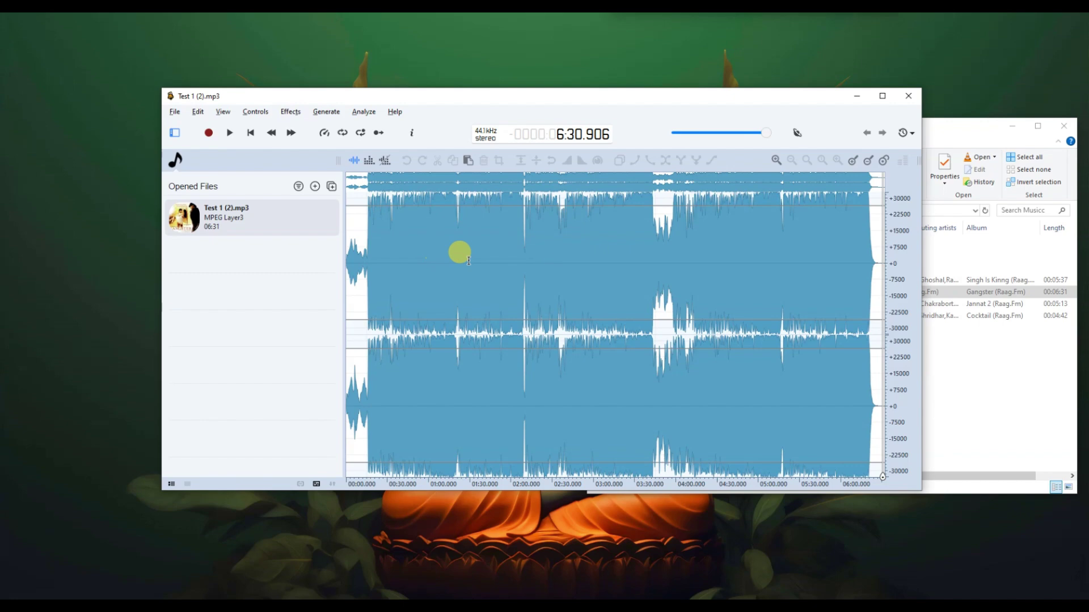
Step: Open Test 1 (4).mp3 from the Musicc folder, make it the active file, and maximize the window
click(171, 115)
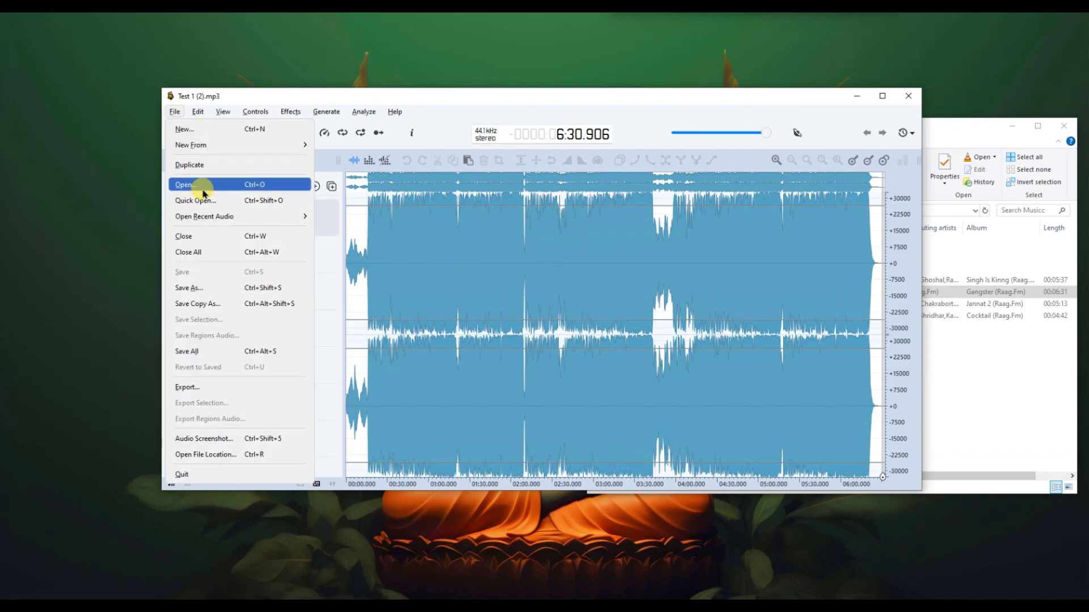
click(183, 182)
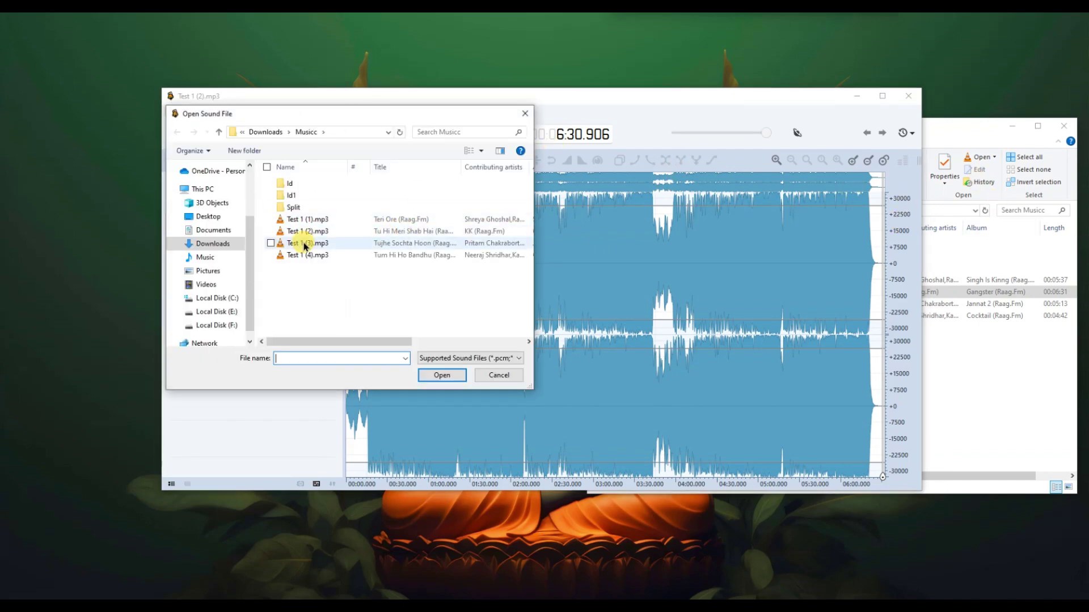
double_click(306, 254)
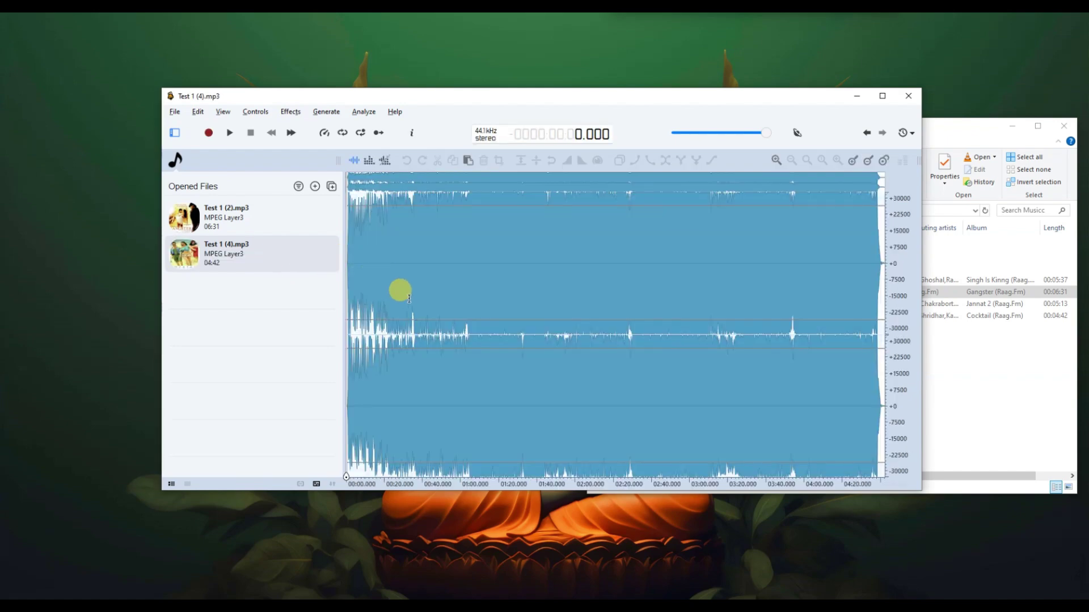
click(289, 255)
click(882, 96)
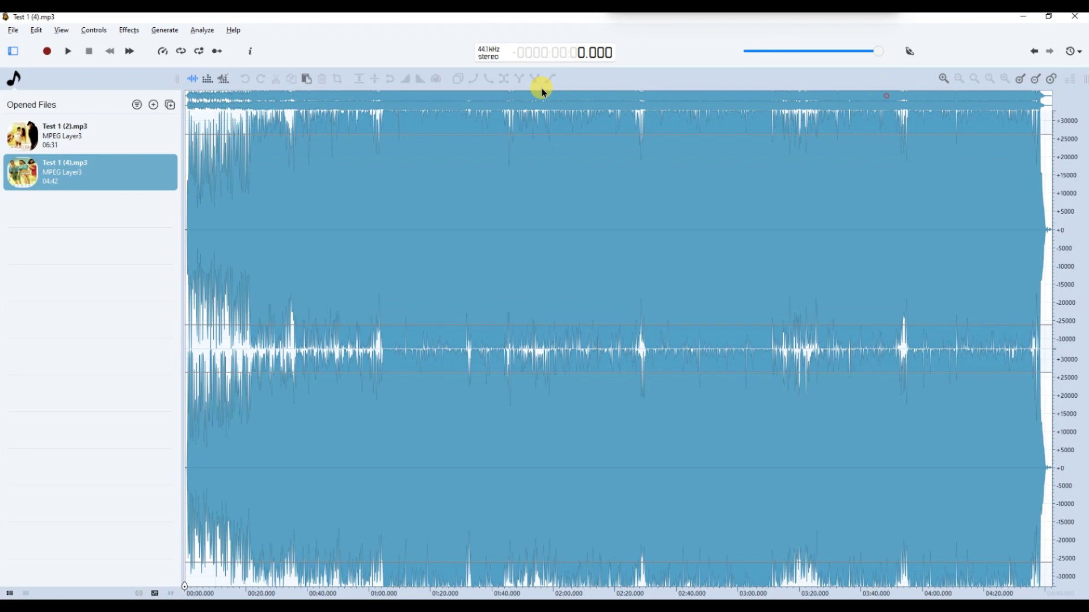
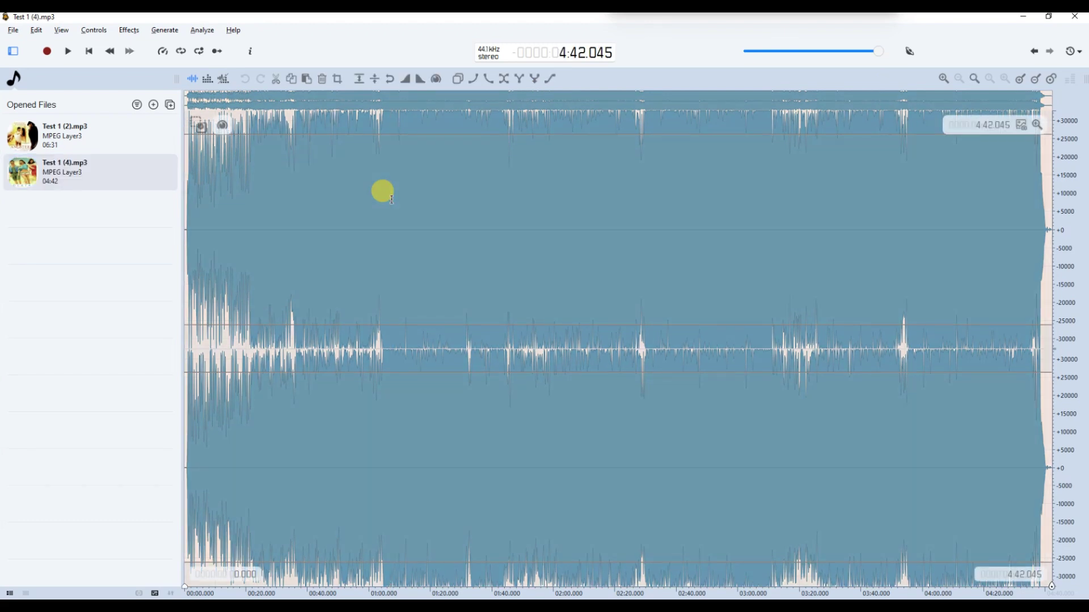
Step: Copy the selected audio of Test 1 (4).mp3 from the waveform's right-click menu
right_click(502, 188)
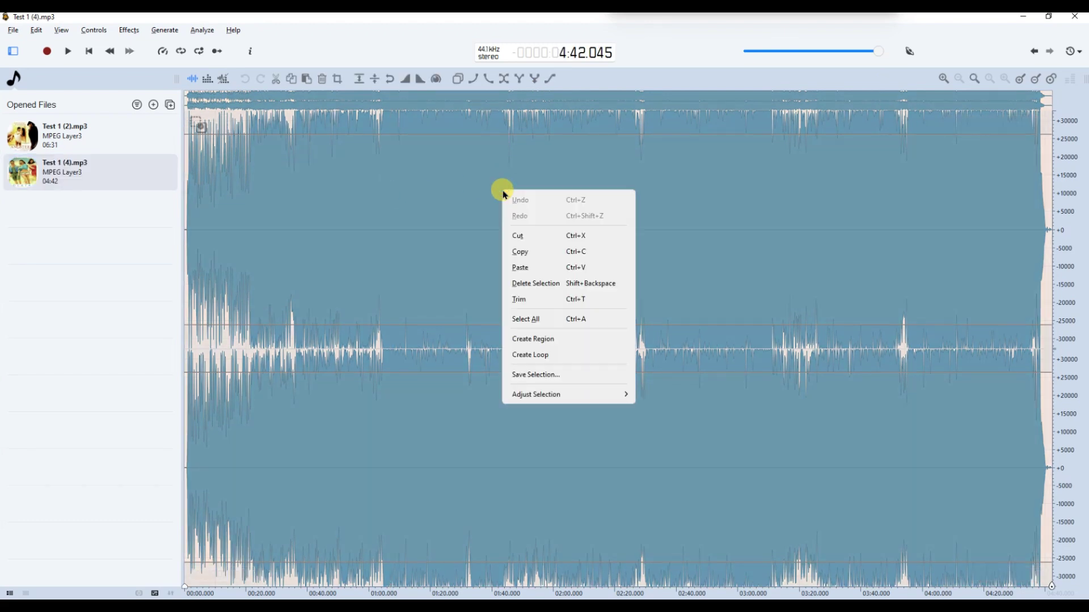
click(560, 253)
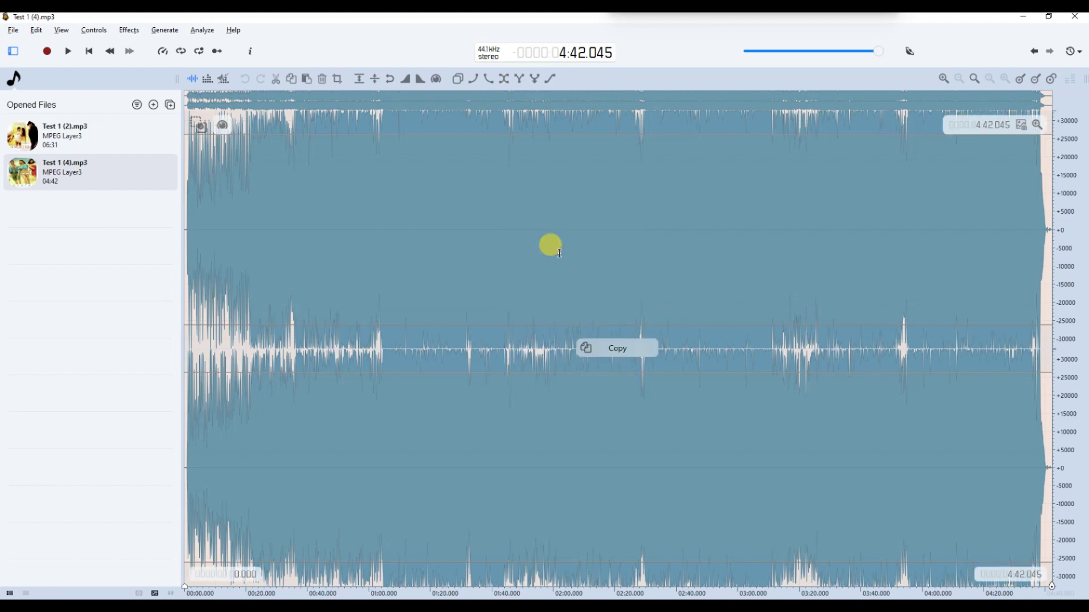
Step: Paste the copied song after the end of Test 1 (2).mp3, making it 11:13 long
click(76, 136)
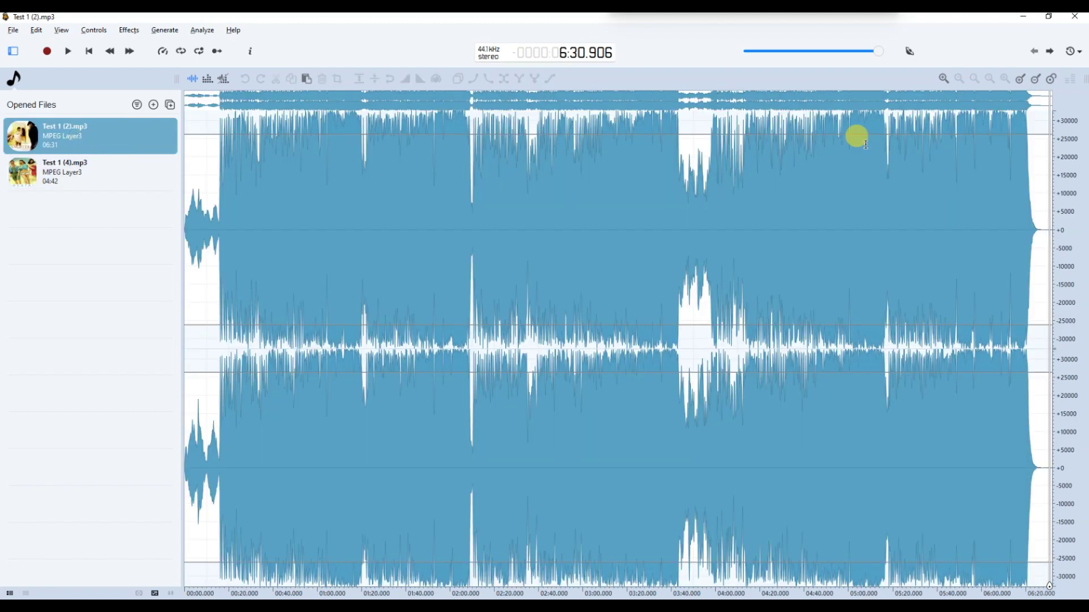
click(1043, 222)
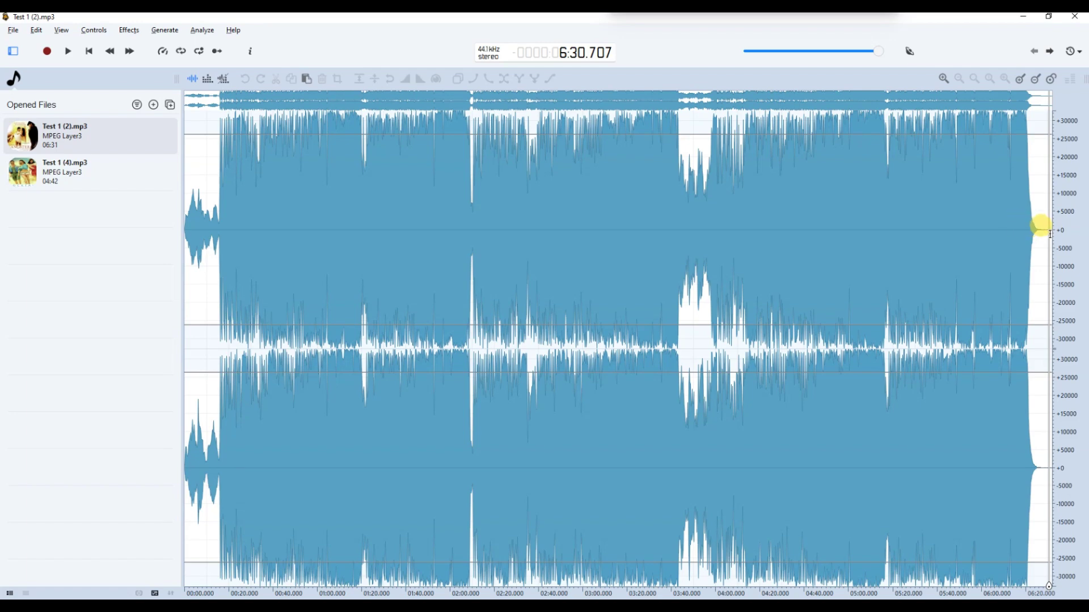
right_click(1042, 228)
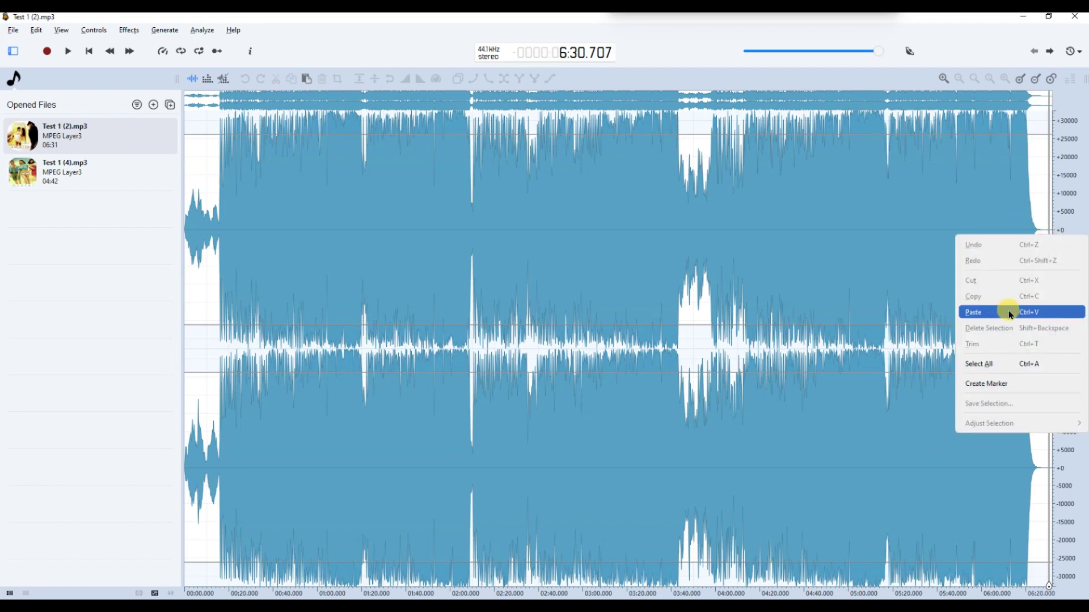
click(1008, 310)
click(807, 261)
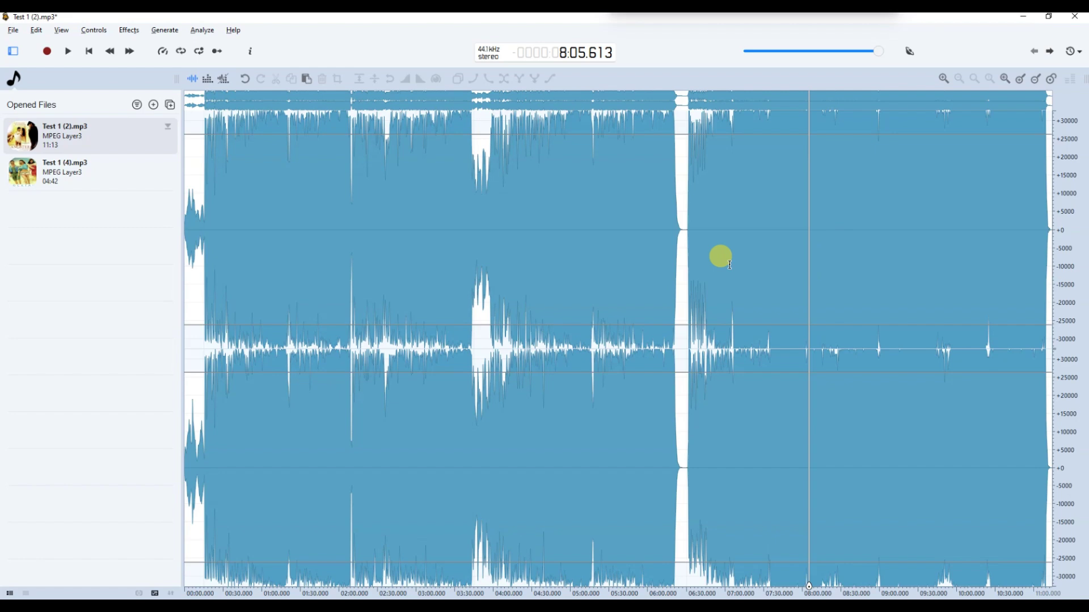
click(681, 224)
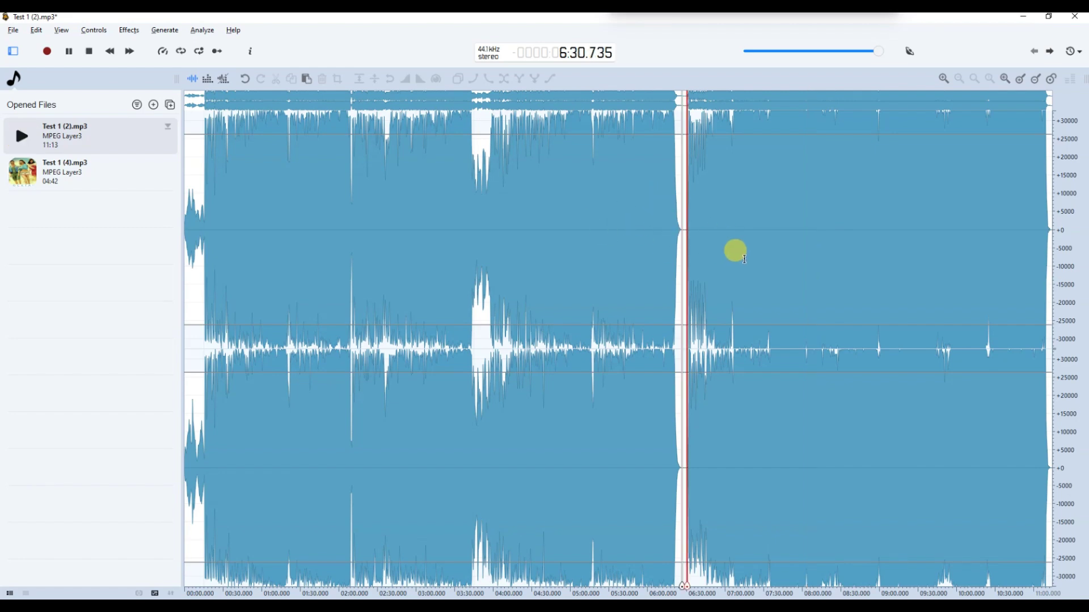
Step: Apply an Amplitude Fade In across the gap and the start of the pasted song
click(677, 236)
scroll(688, 237, up, 5)
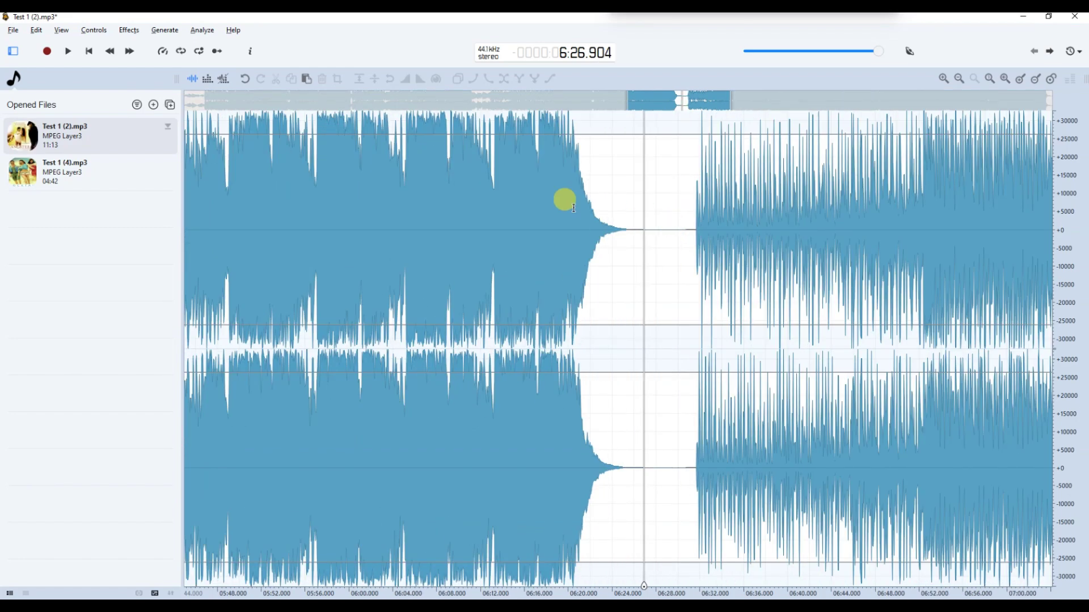
drag(595, 213, 702, 222)
click(128, 30)
mouse_move(169, 166)
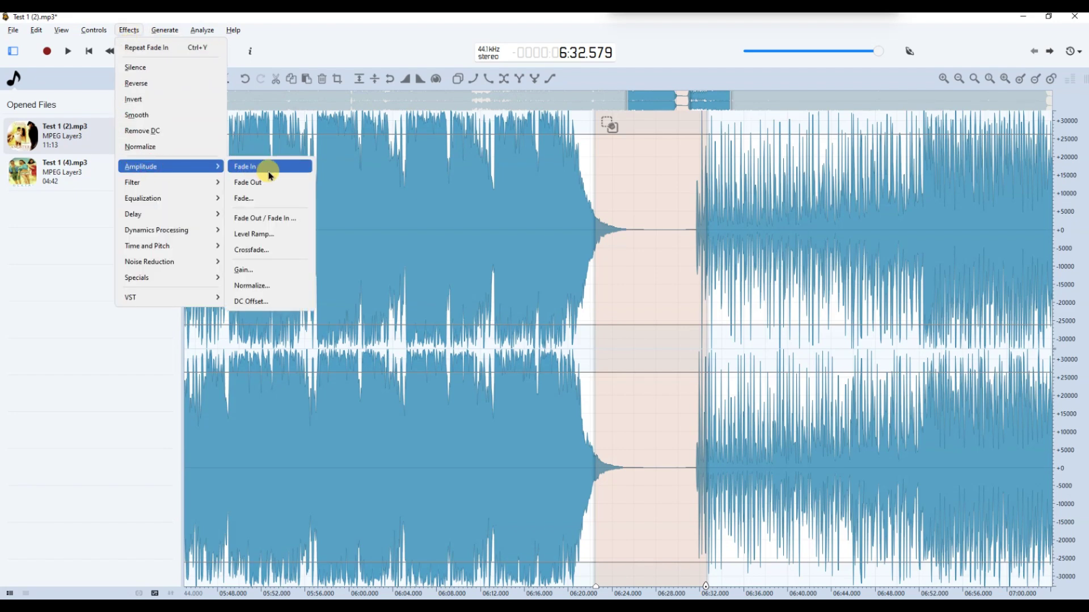
click(247, 166)
Step: Delete the silent gap so the track is 11:05, then play across the join
click(586, 219)
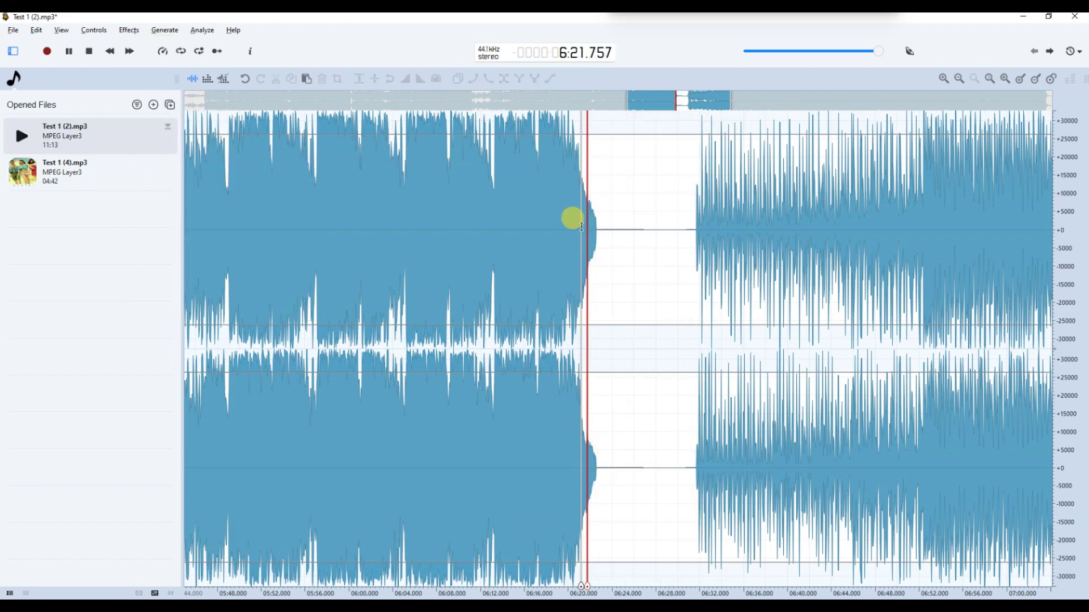
drag(680, 226, 591, 229)
key(Delete)
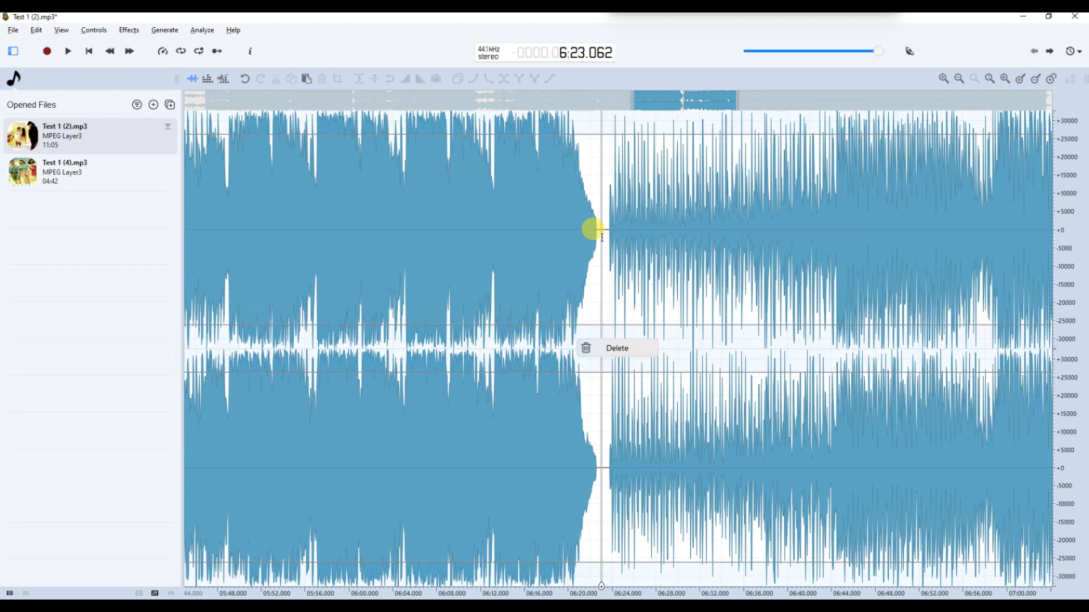
click(590, 230)
key(space)
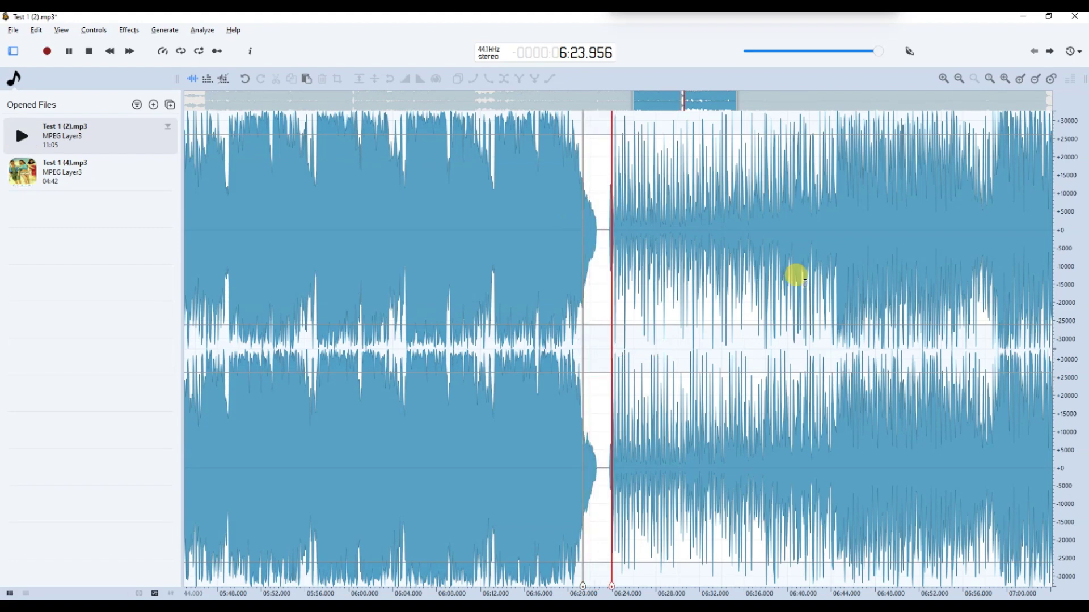
scroll(783, 311, down, 3)
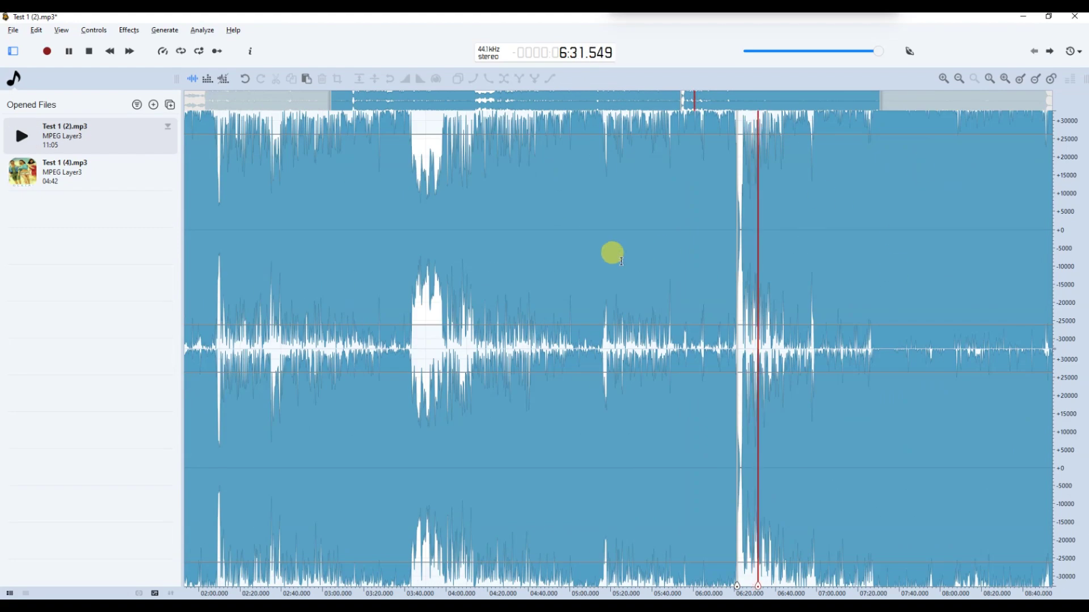
Step: Stop playback and save as Joined Audio.mp3 in Musicc, accepting the MP3 settings
key(space)
click(15, 33)
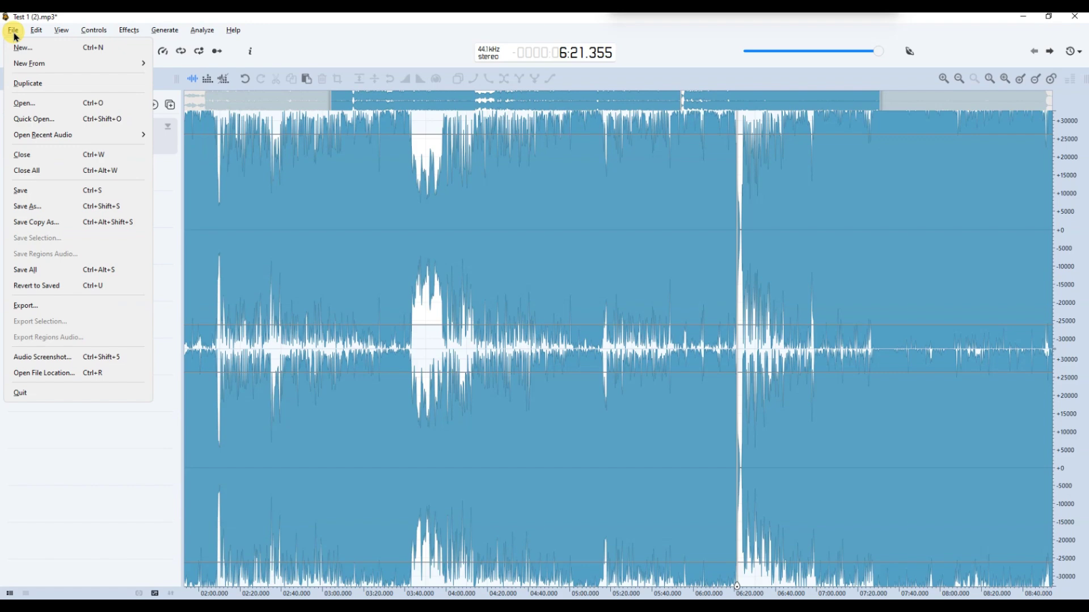
click(39, 205)
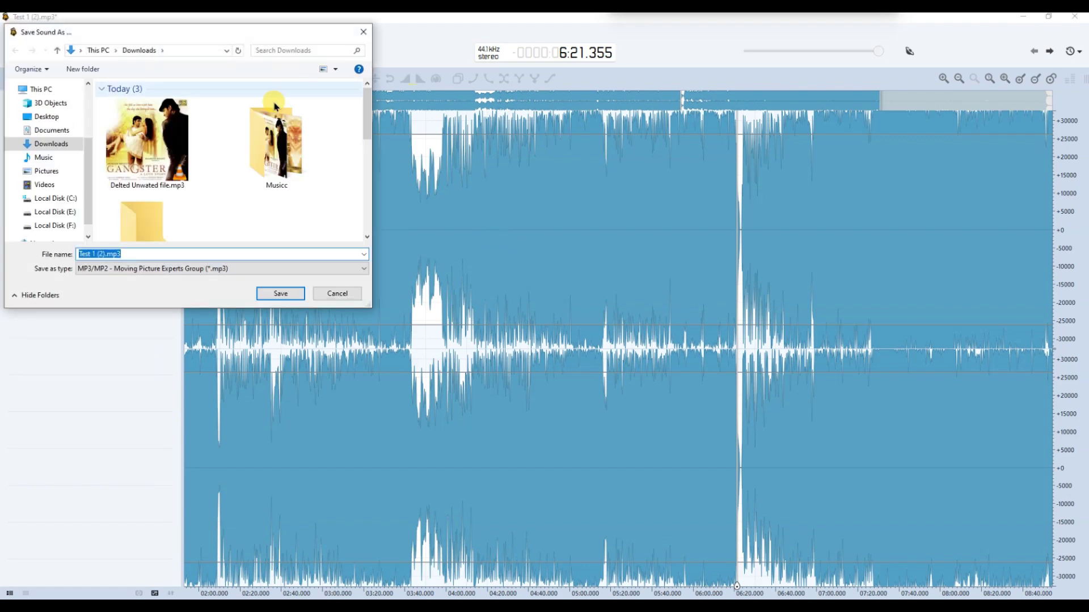
click(127, 253)
drag(128, 253, 20, 245)
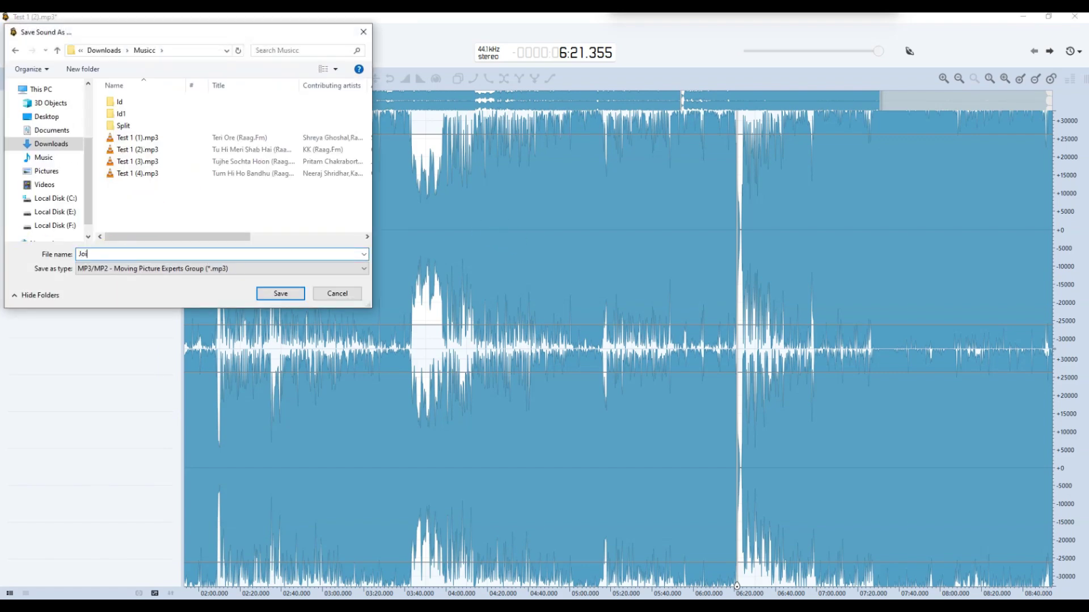
click(280, 294)
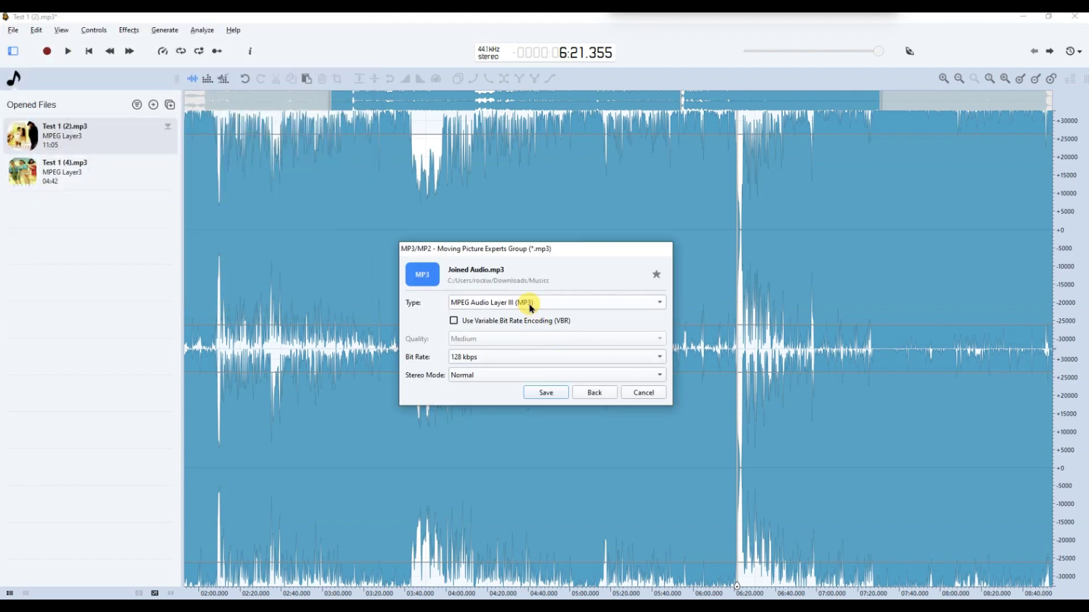
click(562, 391)
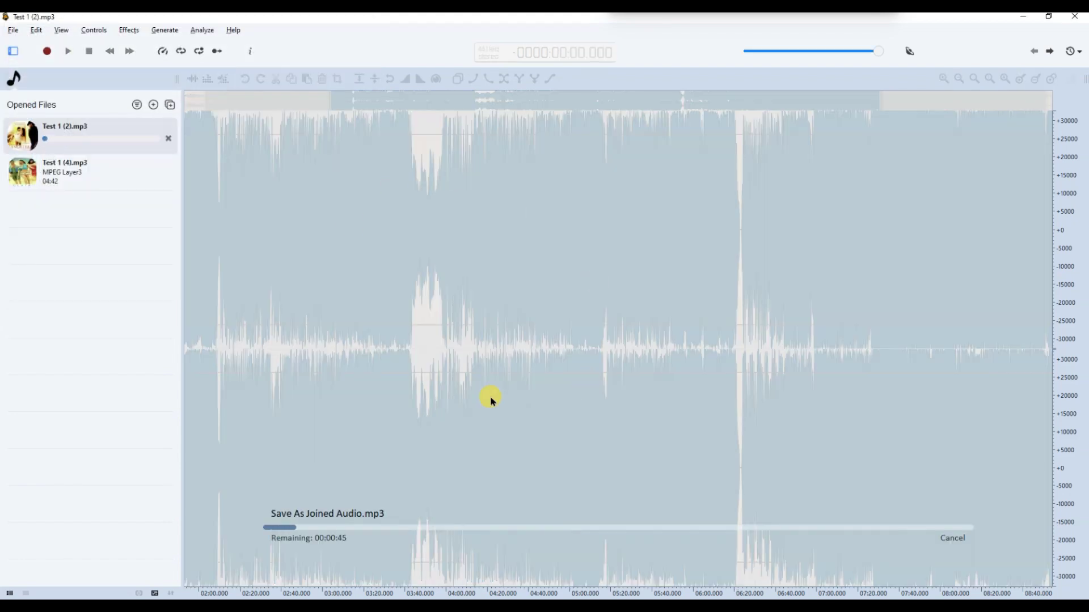